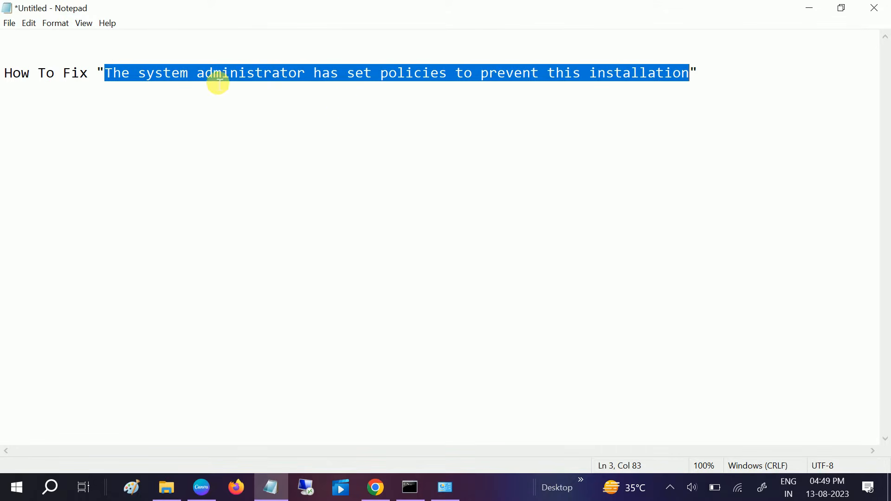
Minimize the note, find and open Edit group policy, and maximize the Local Group Policy Editor with a widened tree
click(816, 7)
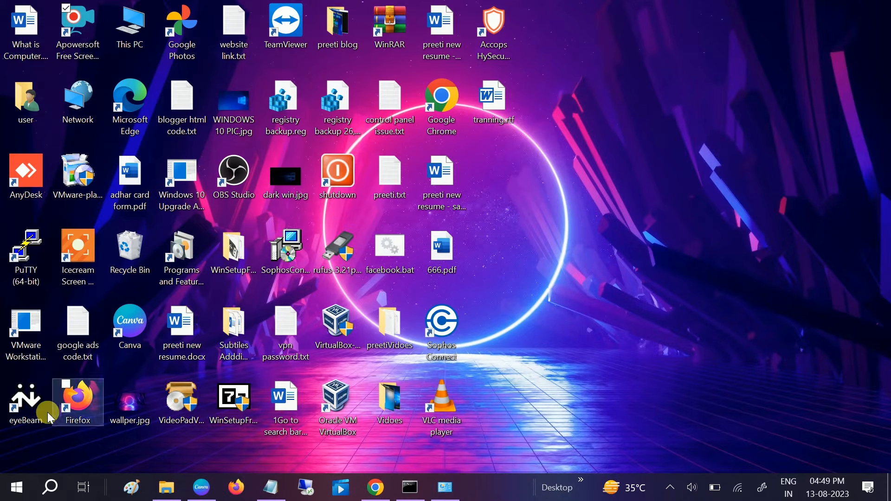
click(52, 489)
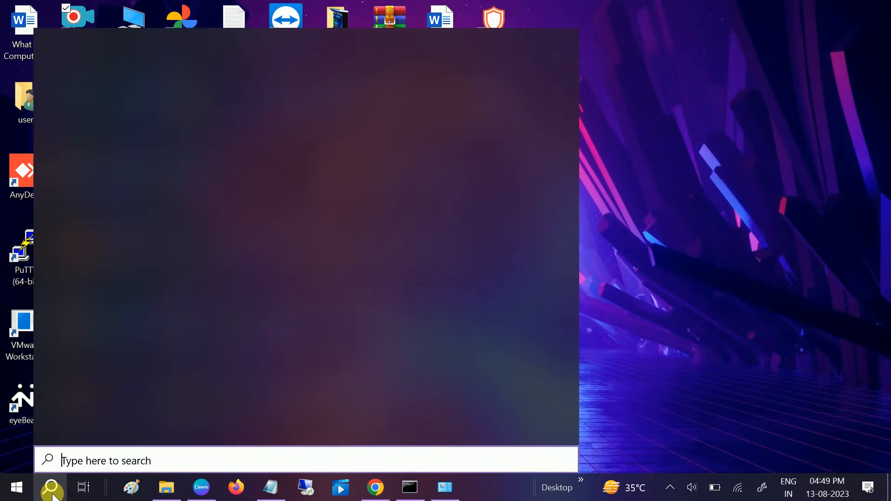
text(group)
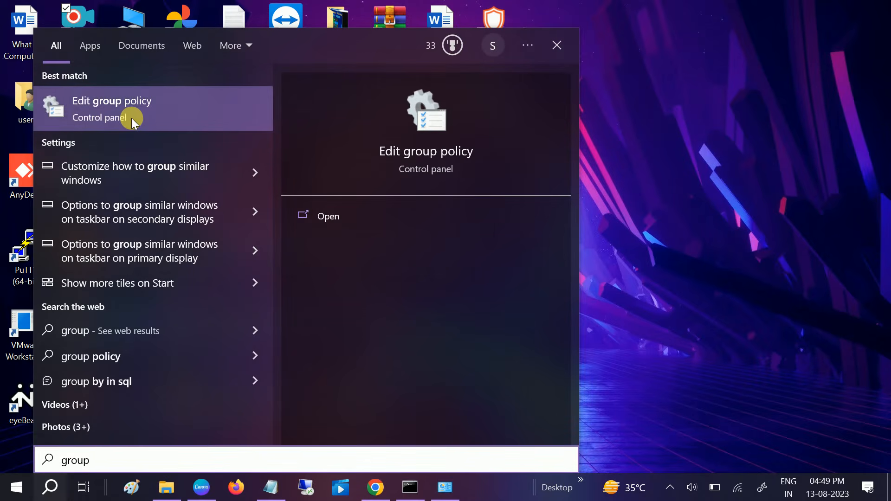
click(132, 120)
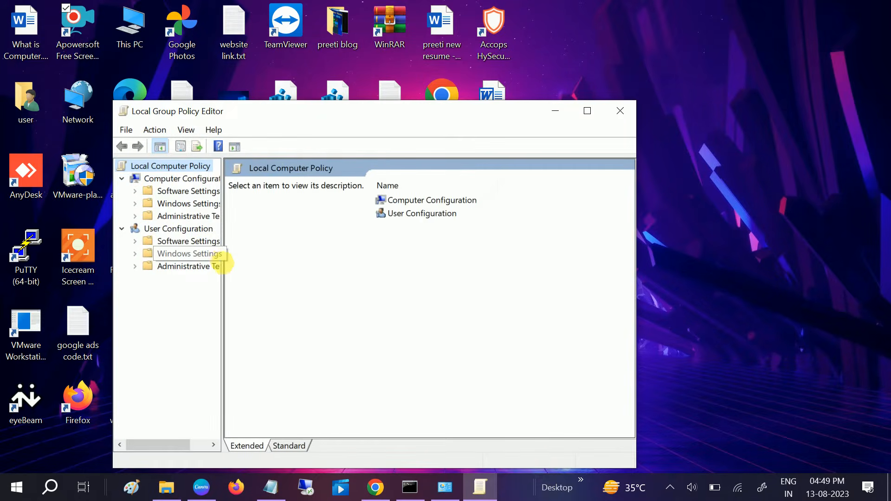
drag(230, 266, 268, 268)
drag(409, 117, 430, 77)
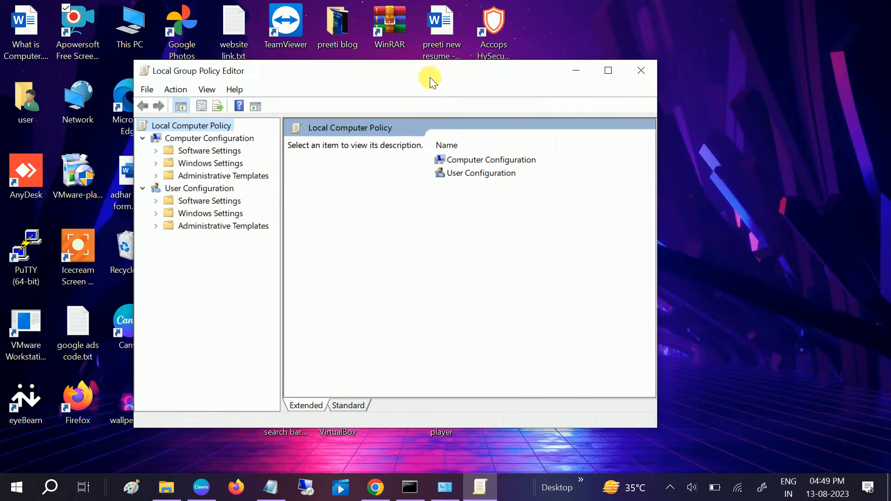
click(608, 72)
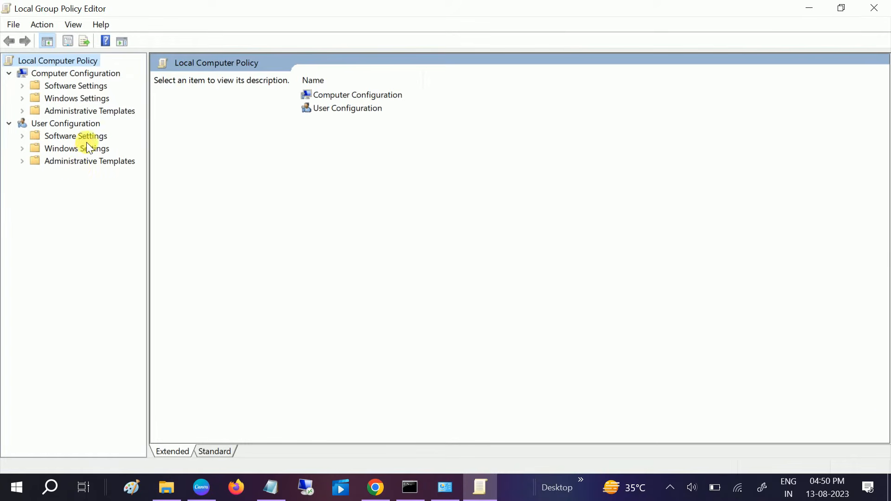
Display the Windows Installer policies under Computer Configuration, Administrative Templates, Windows Components
double_click(50, 113)
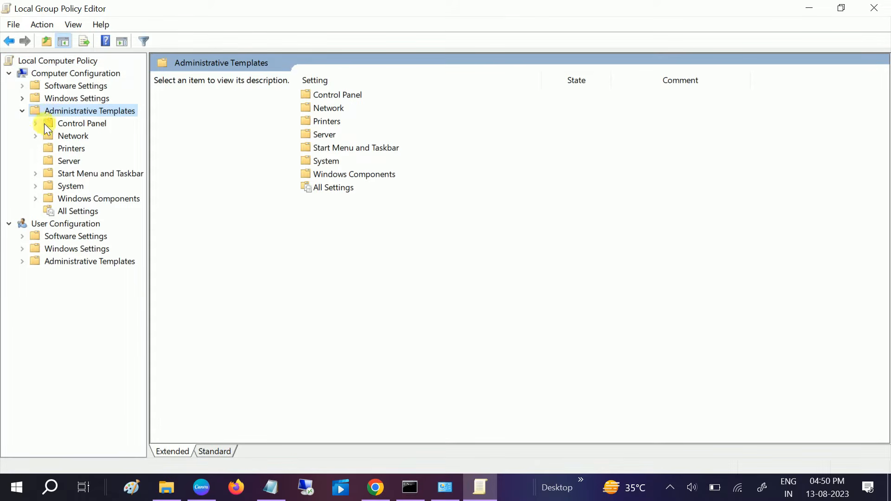
double_click(68, 201)
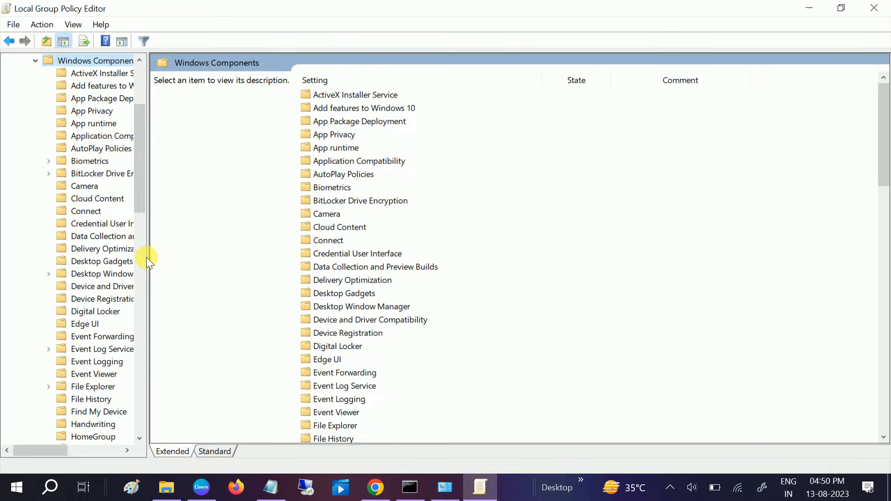
drag(150, 263, 200, 263)
drag(190, 157, 190, 347)
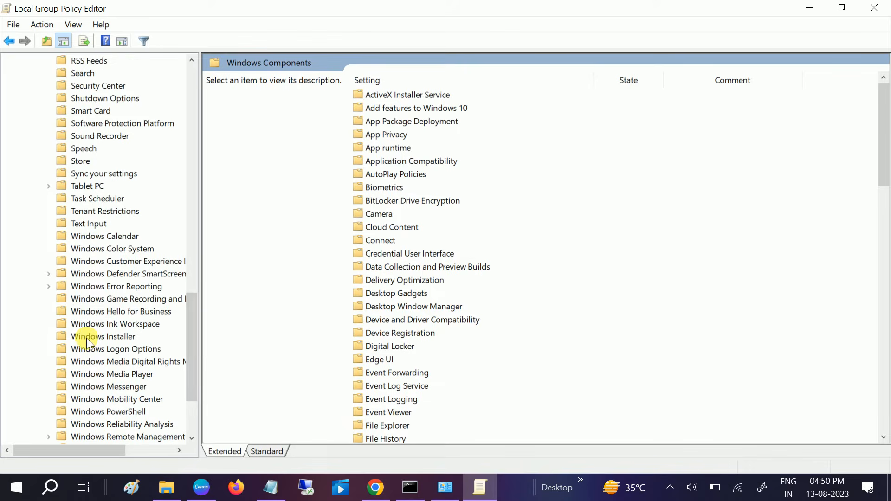
click(87, 338)
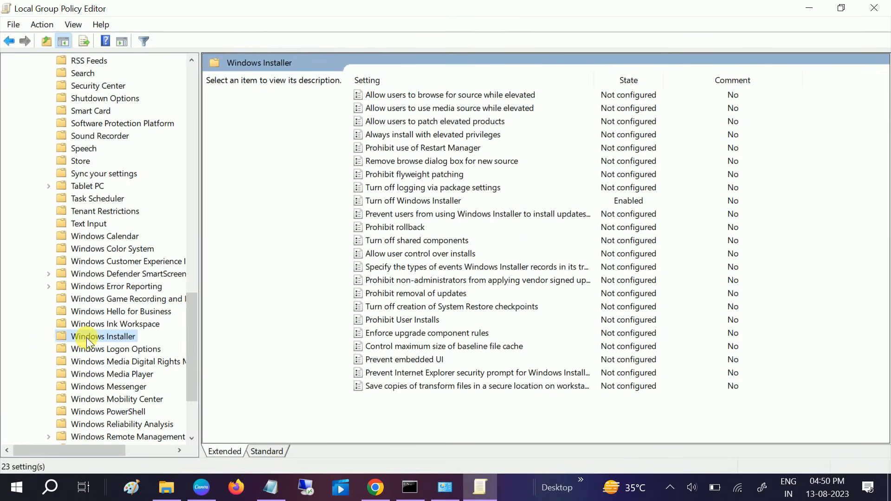
Set the "Turn off Windows Installer" policy to Not Configured, apply it, and collapse the Windows Components branch
click(403, 204)
click(402, 204)
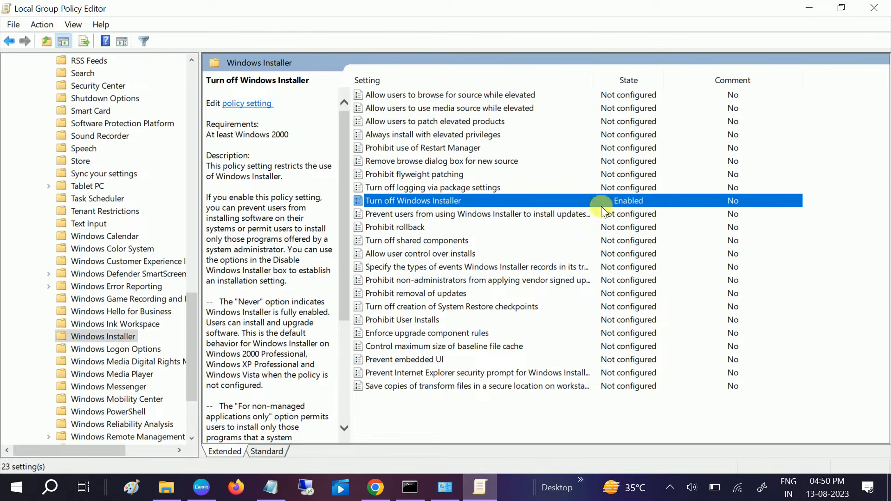
double_click(424, 201)
click(87, 121)
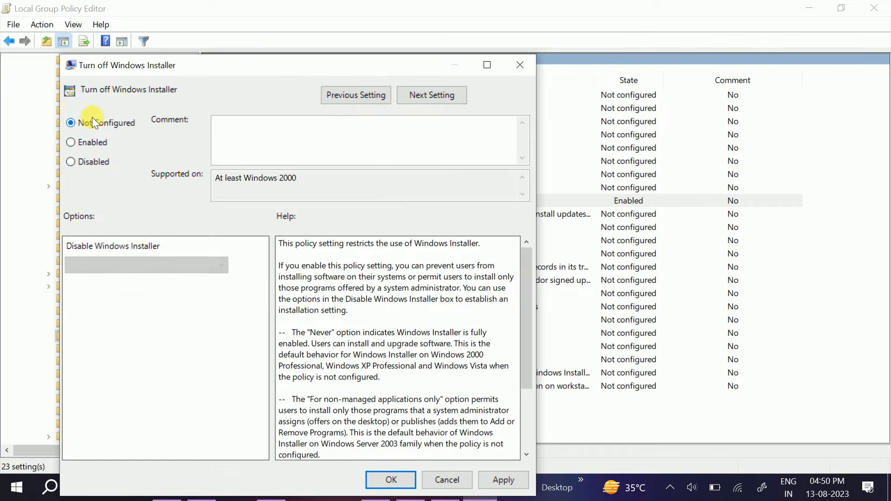
drag(299, 63, 282, 34)
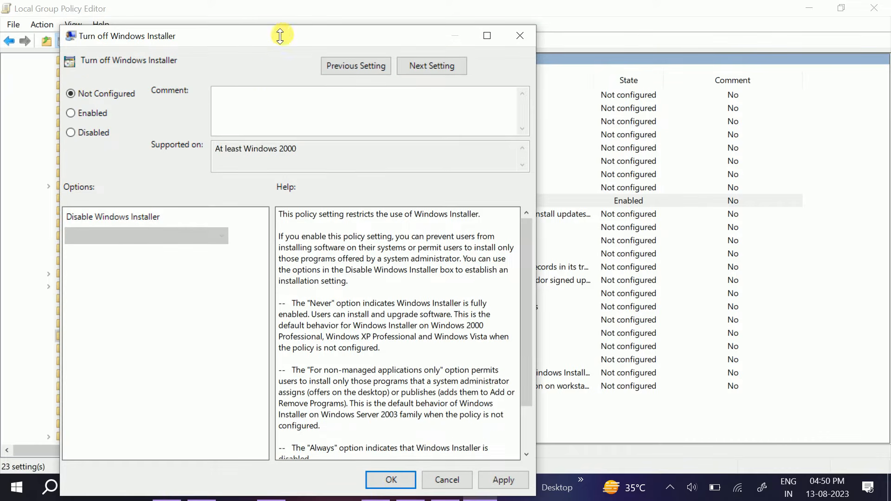
click(493, 475)
click(390, 480)
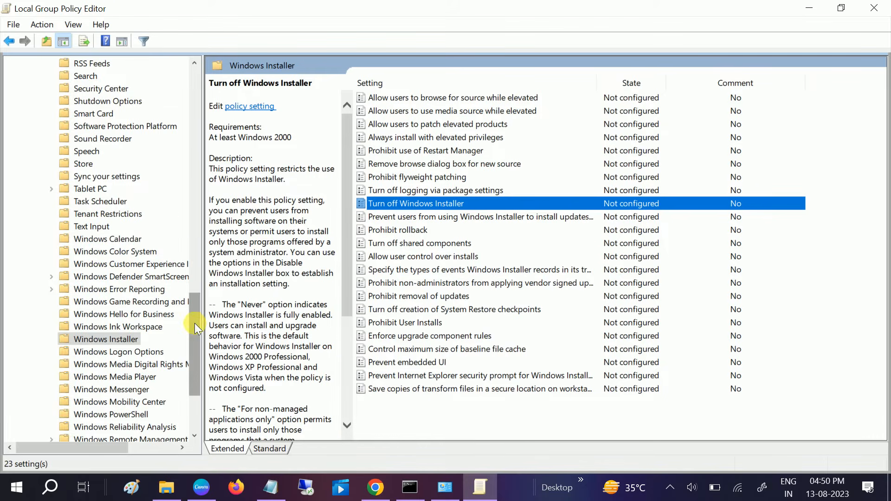
scroll(194, 323, up, 20)
click(40, 152)
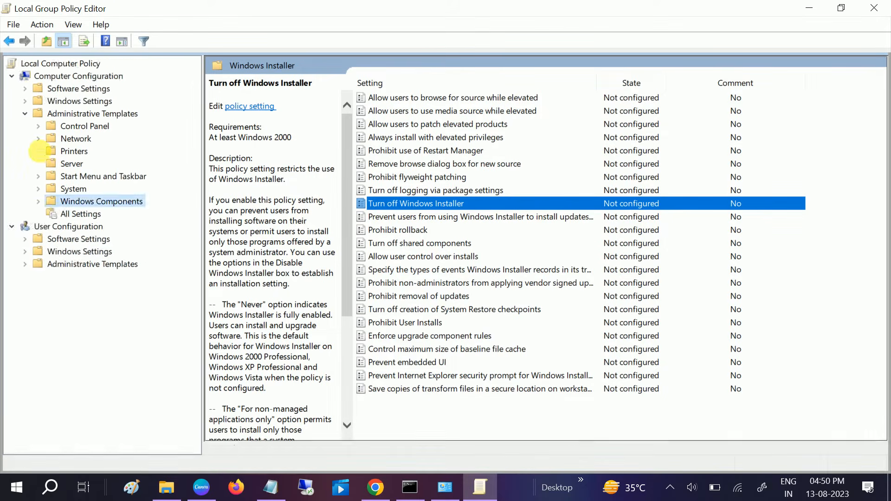
Search for cmd and open Command Prompt as administrator
click(45, 489)
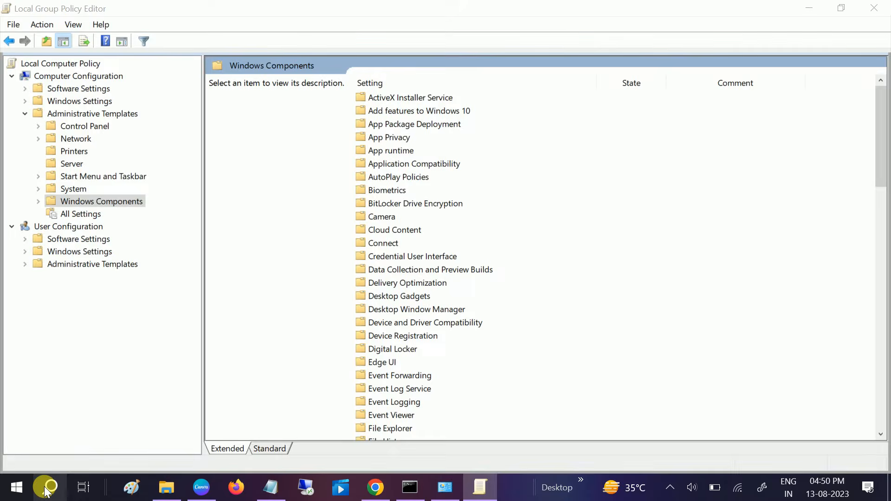
text(cmd)
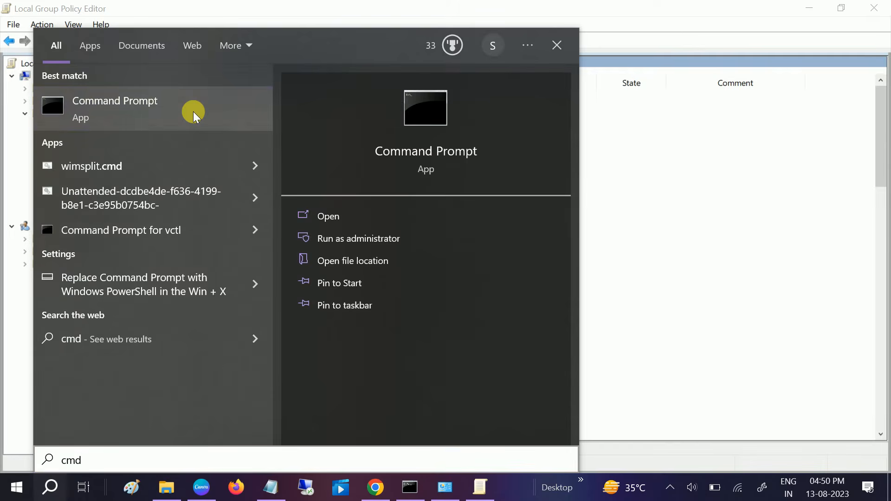
right_click(193, 112)
click(216, 125)
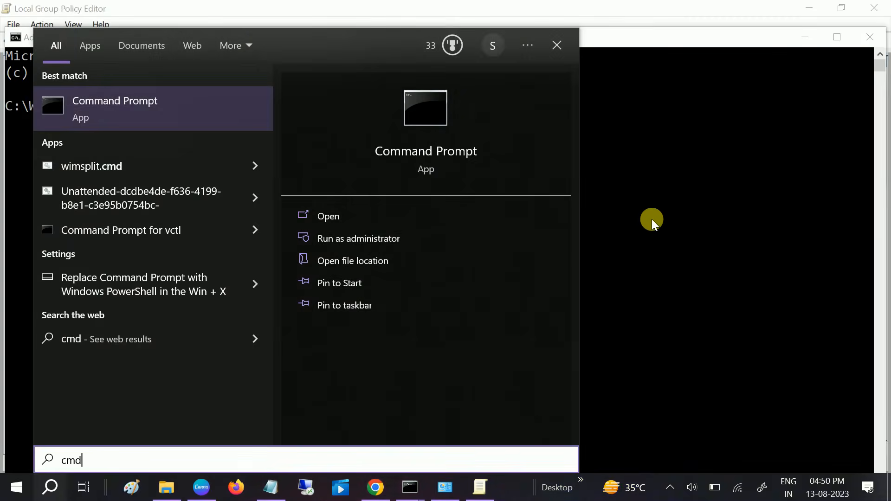
click(649, 222)
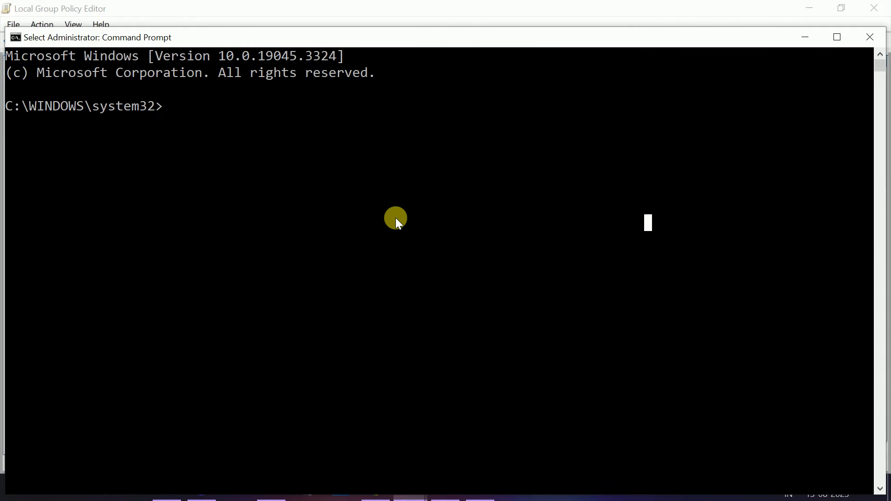
Force a Group Policy refresh with gpupdate /force and minimize the Command Prompt
text(gp)
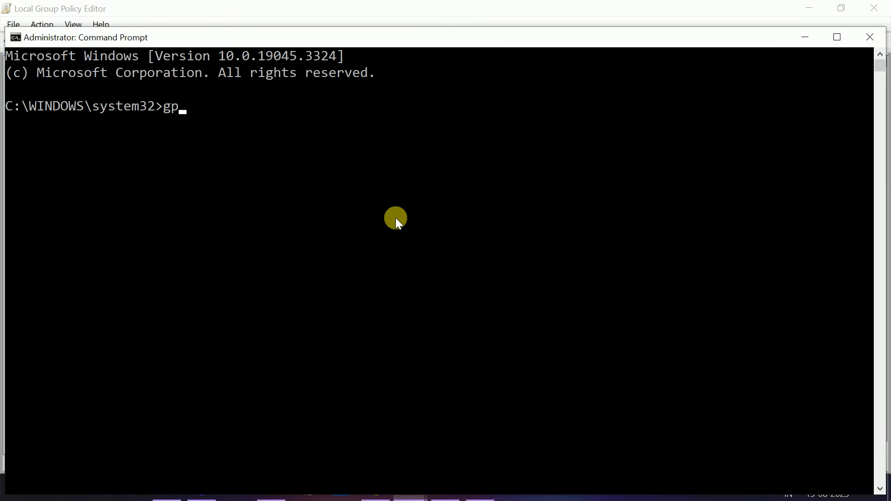
text(update /force)
key(Return)
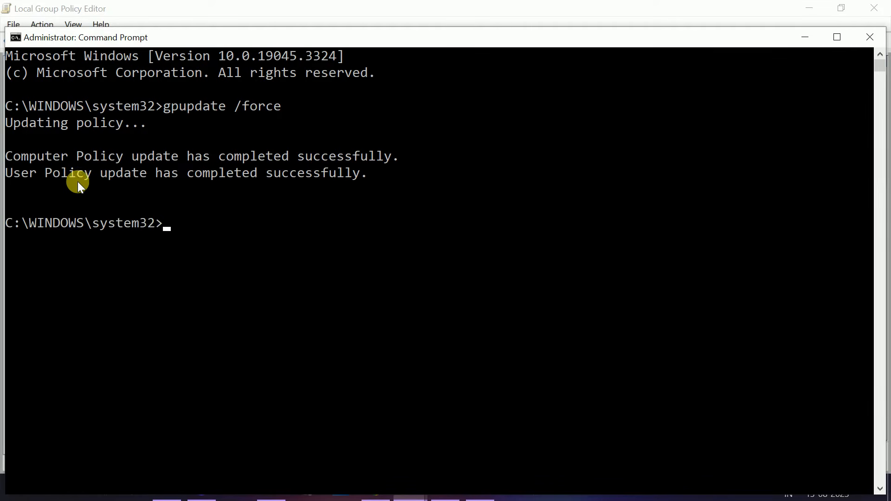
click(805, 39)
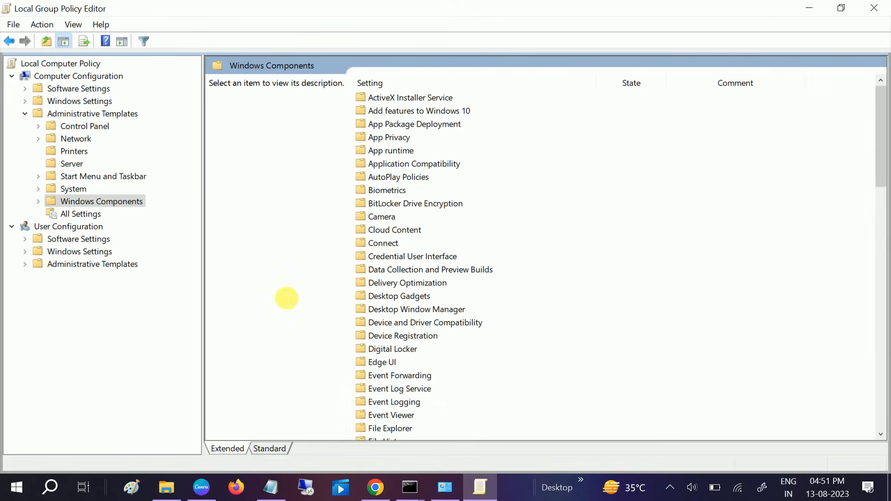
Return to the Local Group Policy Editor, widen its tree and collapse the Administrative Templates branch under Computer Configuration
click(811, 7)
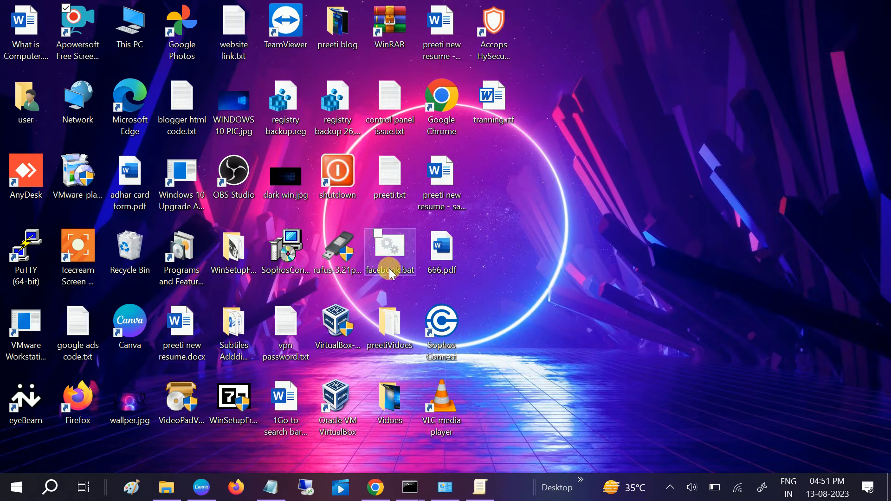
click(479, 493)
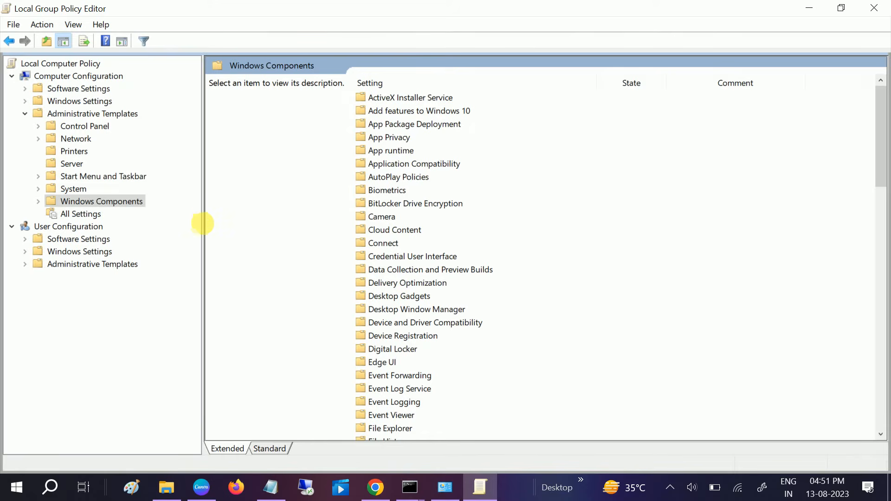
drag(205, 221, 263, 223)
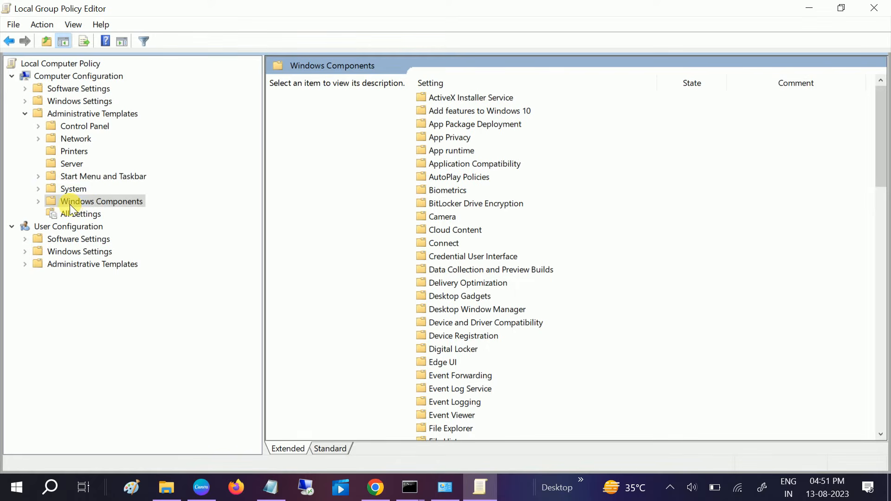
double_click(69, 204)
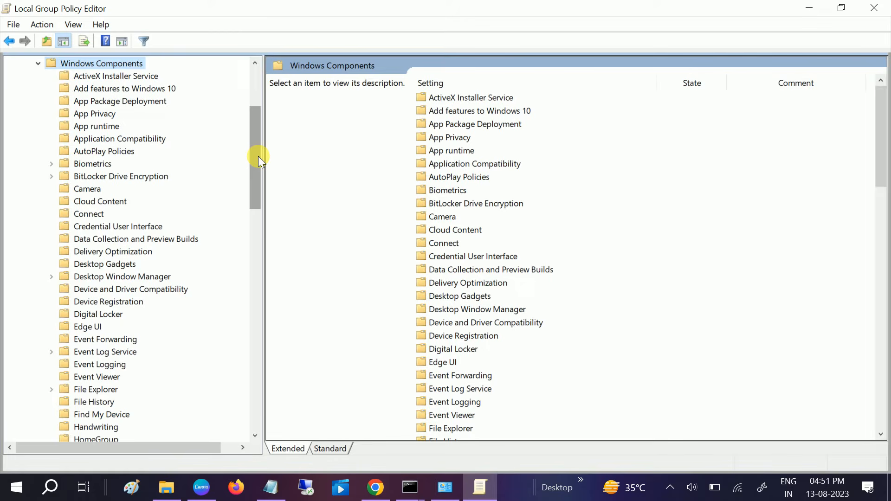
drag(258, 155, 245, 101)
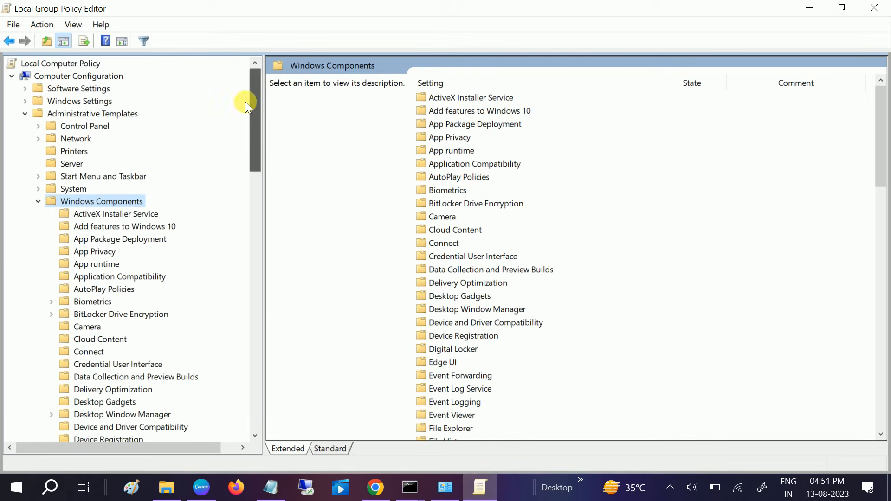
click(38, 202)
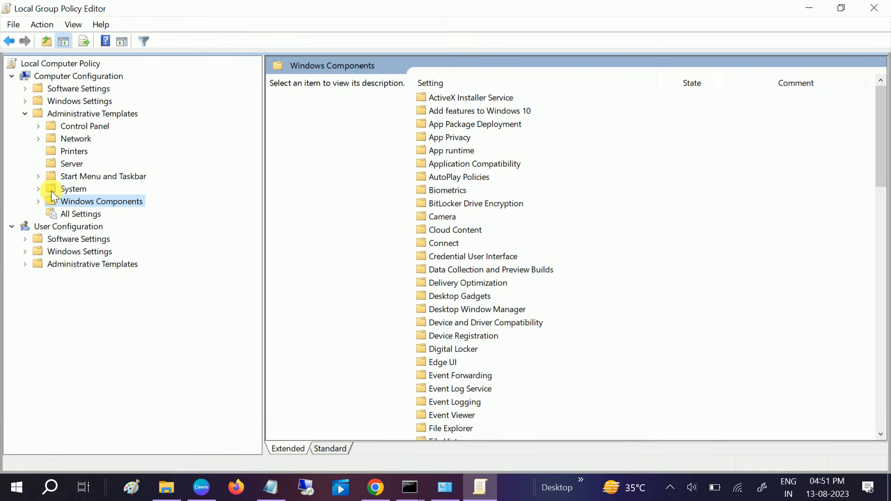
click(24, 114)
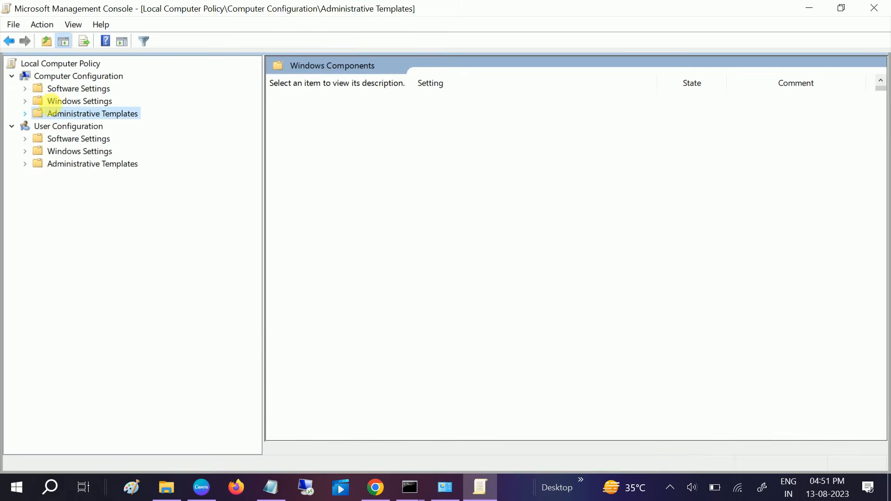
Open Software Restriction Policies within the Windows Settings > Security Settings branch of Computer Configuration
click(46, 99)
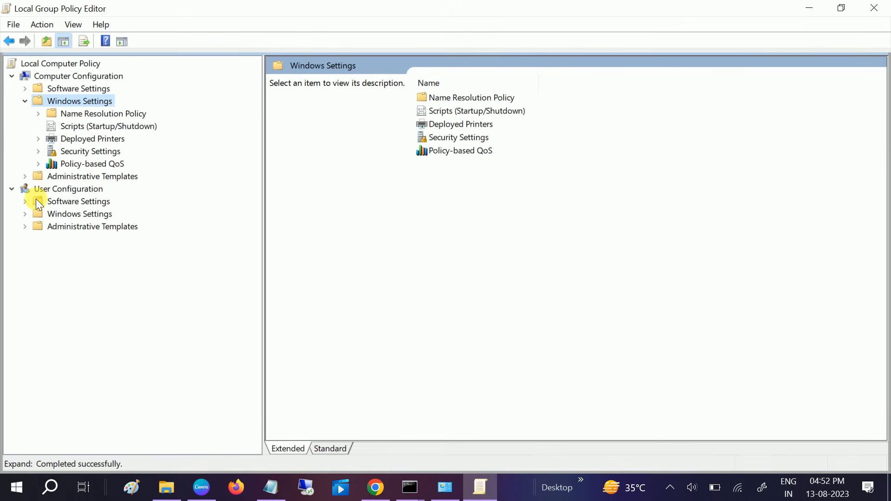
double_click(73, 152)
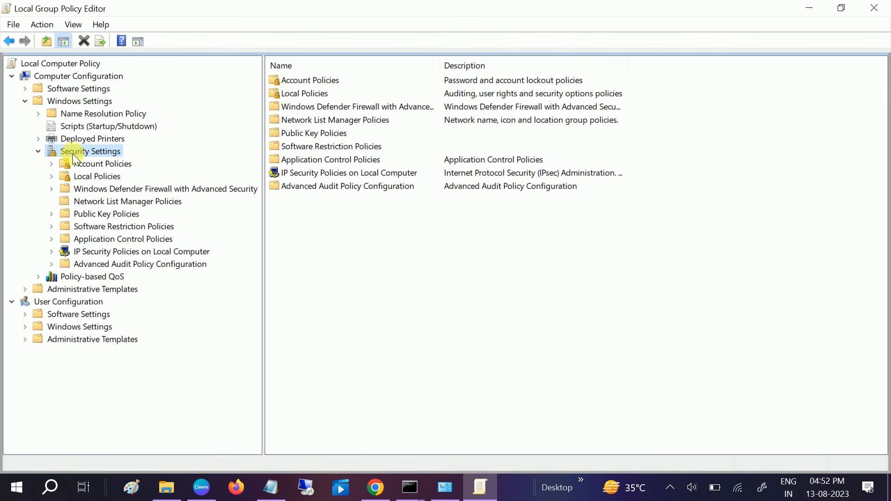
click(90, 229)
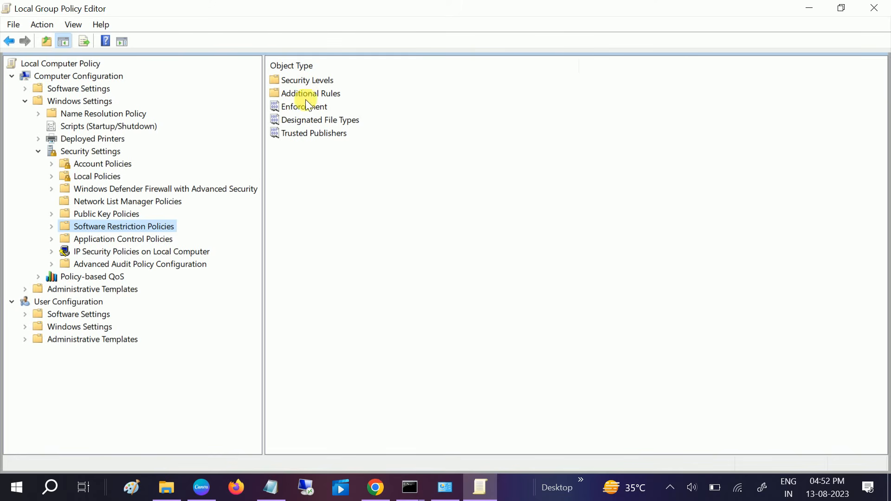
Delete the existing Software Restriction Policies from the local policy and confirm the deletion
right_click(146, 226)
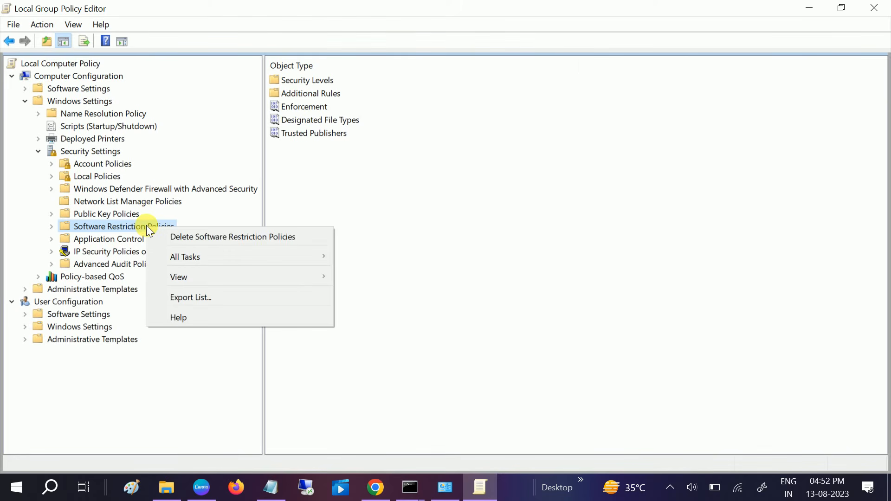
mouse_move(181, 259)
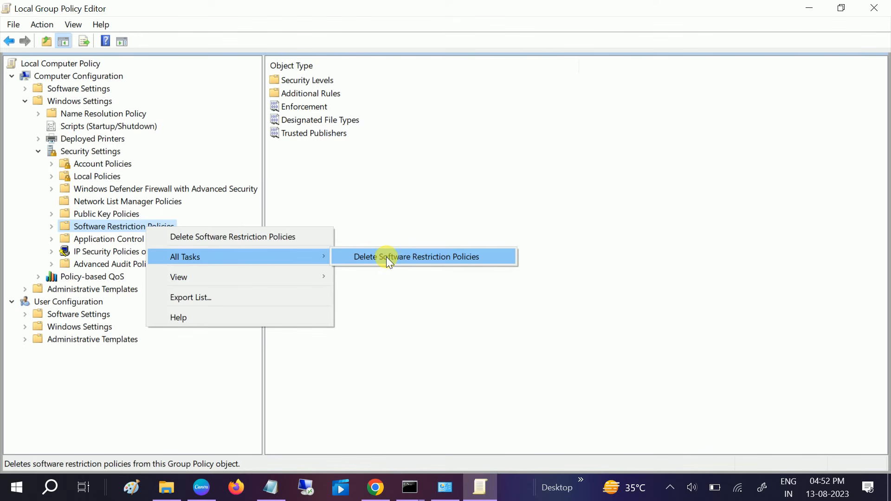
click(386, 257)
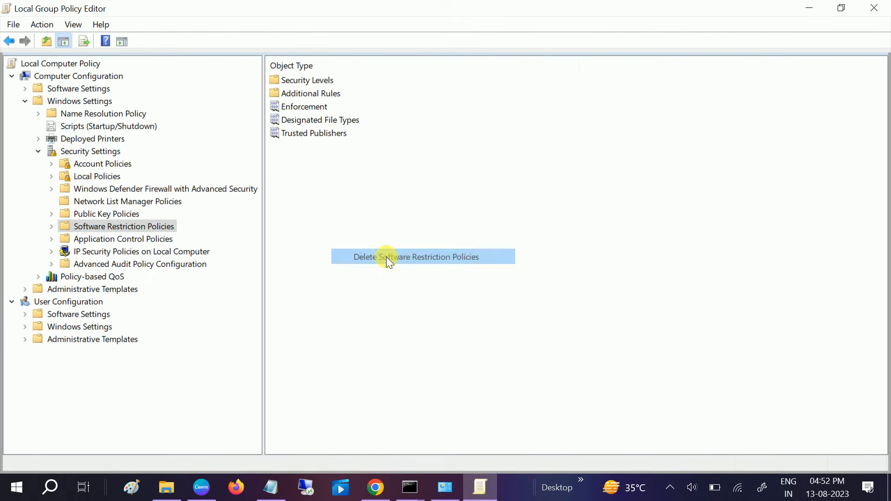
click(476, 333)
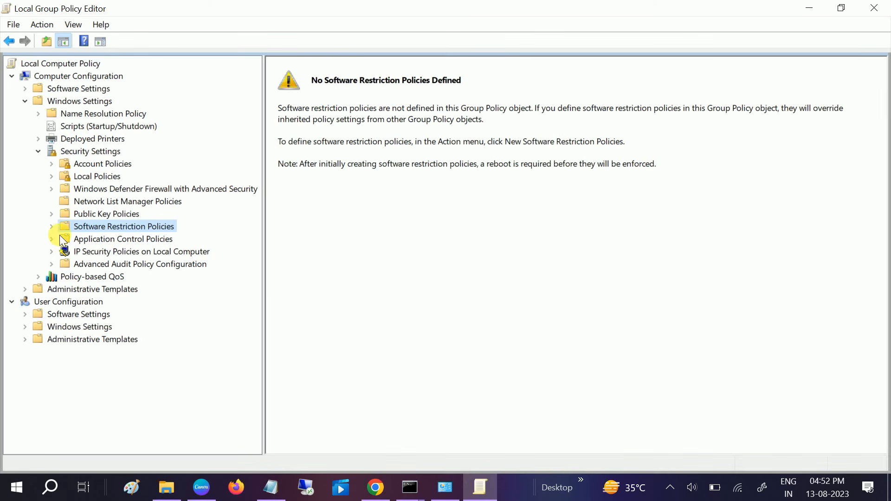
Create new Software Restriction Policies under Security Settings of Computer Configuration
right_click(83, 229)
mouse_move(214, 260)
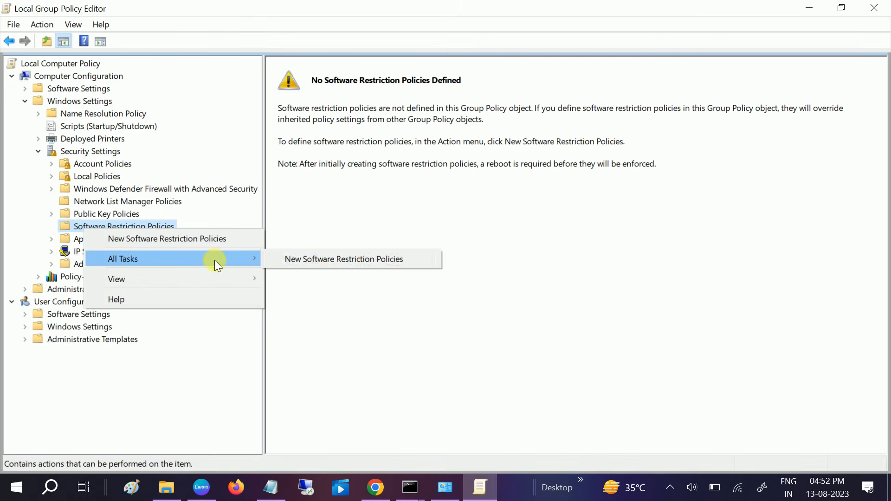
click(334, 259)
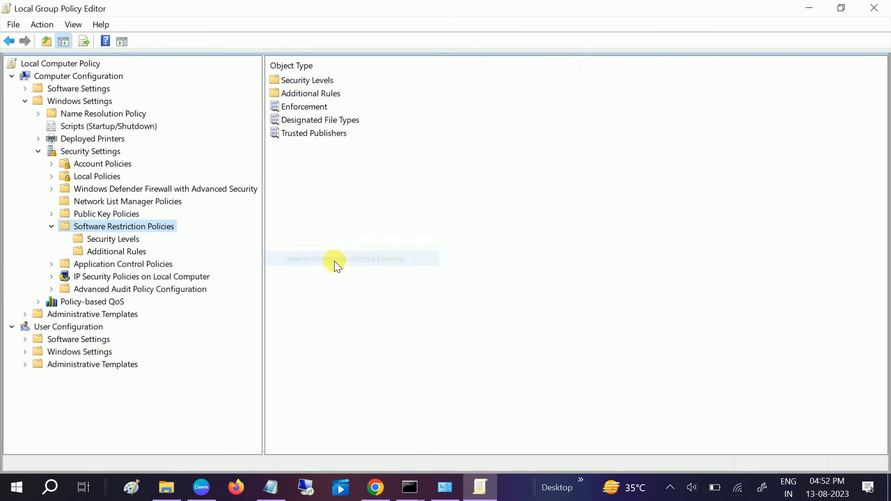
Try to set the Enforcement properties to apply software restriction policies to all users except local administrators
double_click(299, 108)
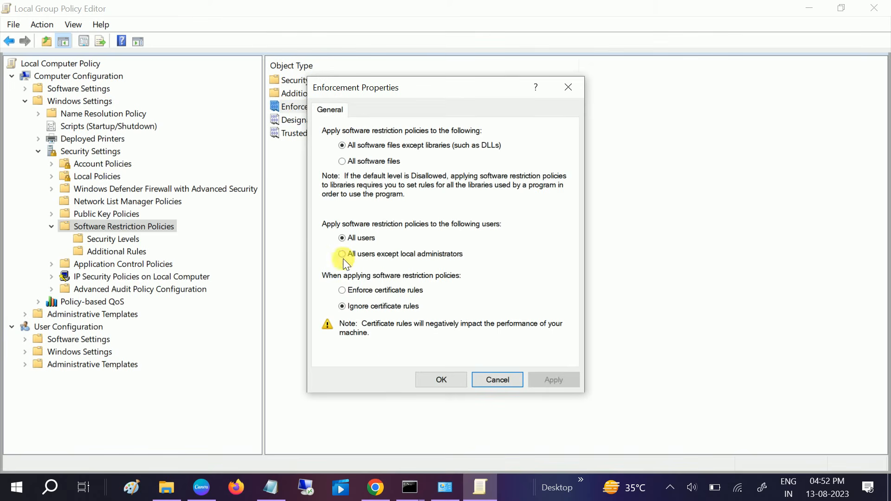
click(350, 256)
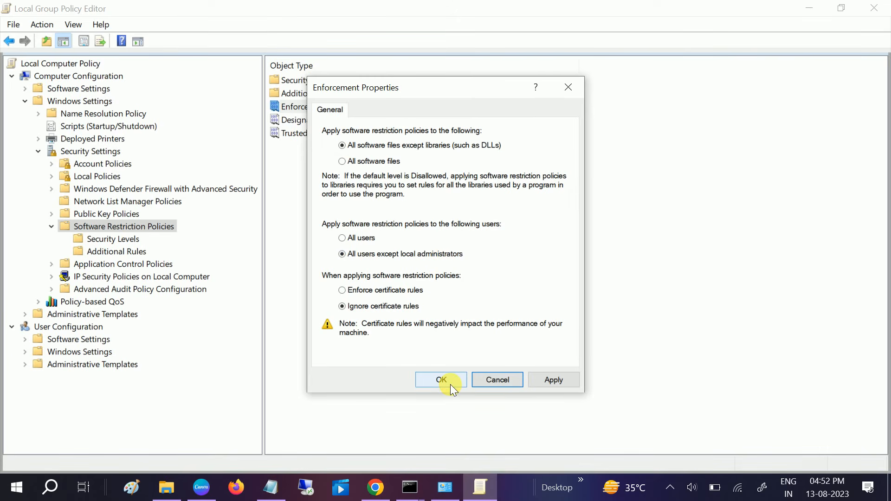
Switch to the administrator Command Prompt, rerun gpupdate /force and close the window
click(414, 485)
click(460, 435)
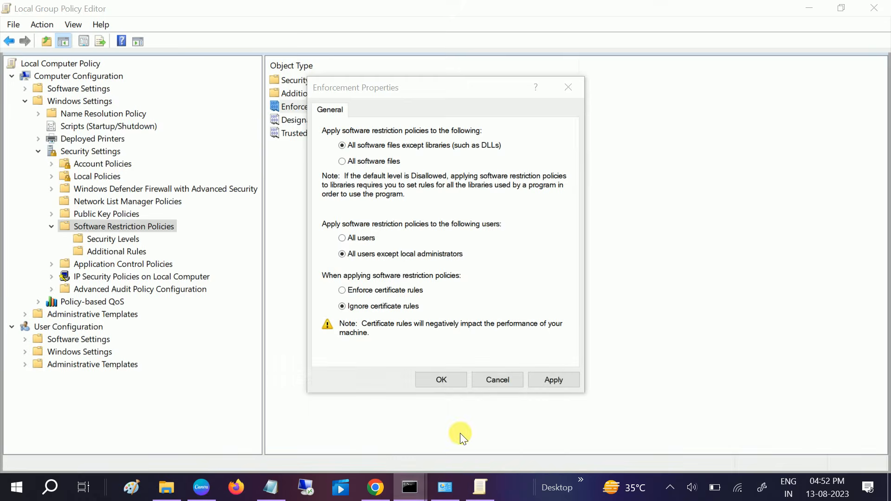
key(Up)
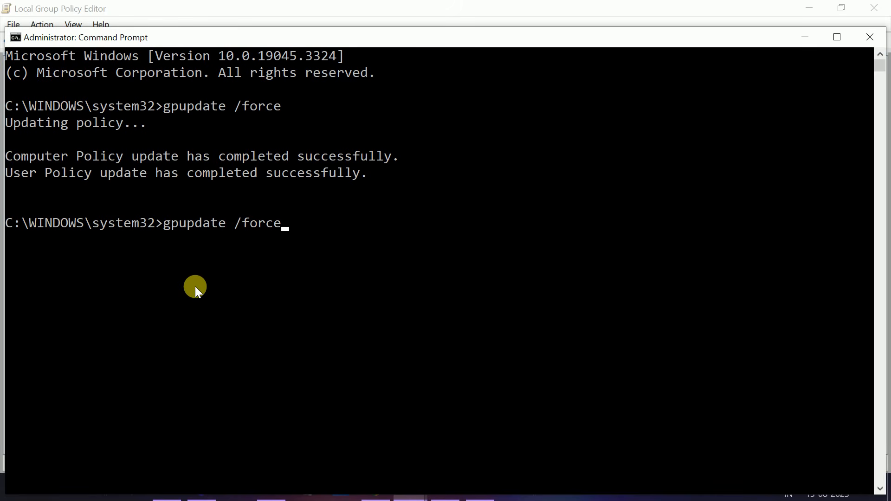
key(Return)
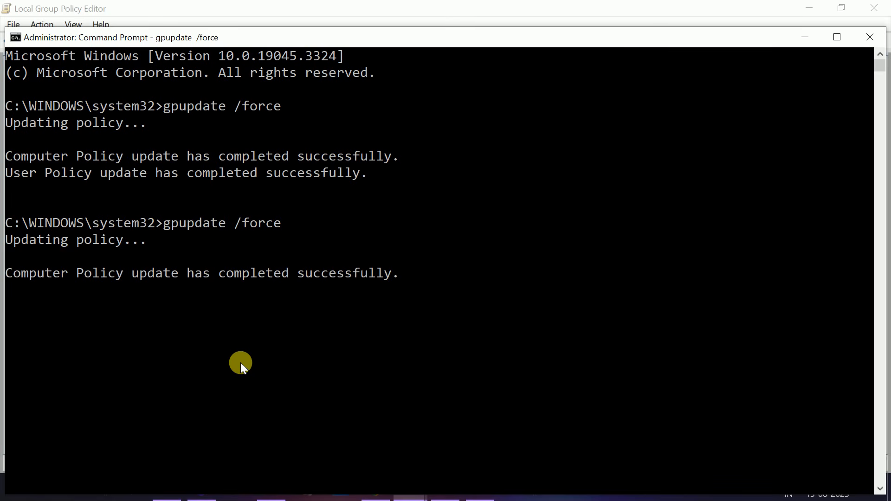
click(875, 45)
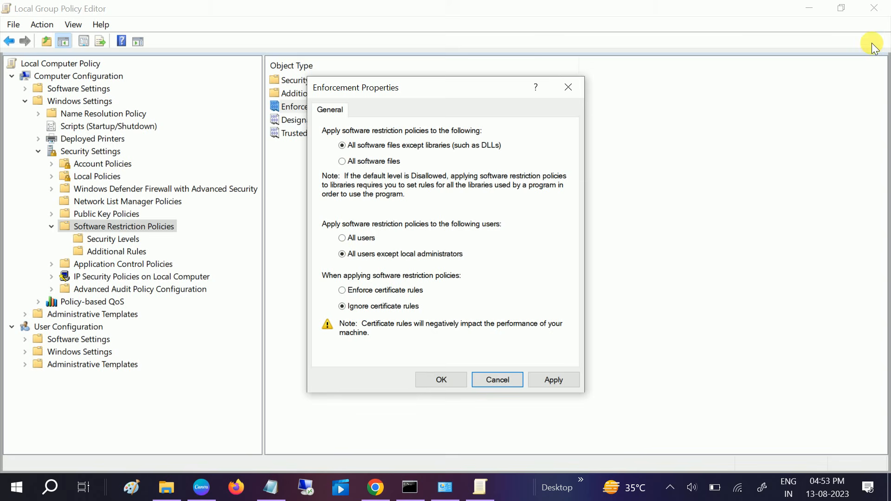
Cancel the Enforcement properties dialog and collapse the Software Restriction Policies and Security Settings branches
click(495, 380)
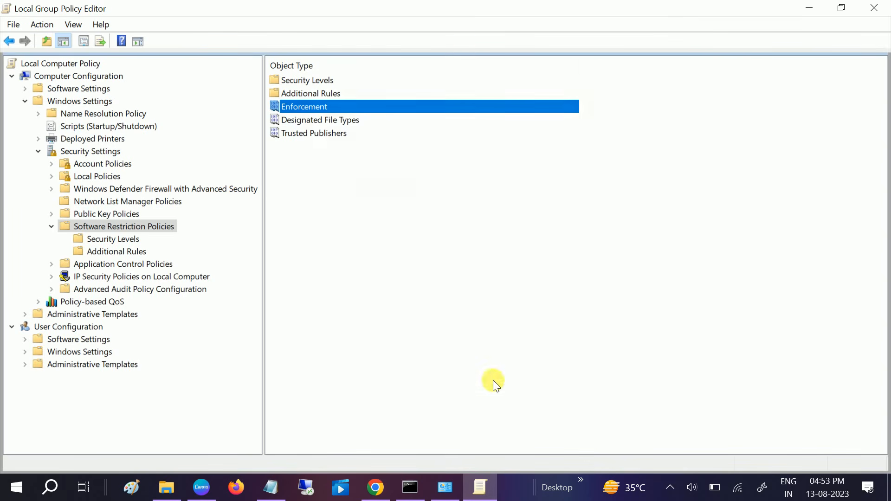
click(51, 226)
click(39, 151)
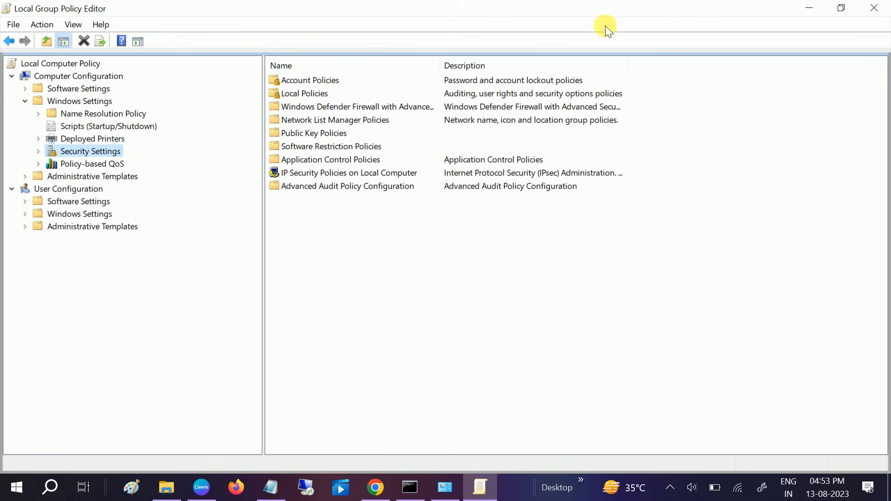
Close the Local Group Policy Editor and refresh the desktop
click(874, 8)
right_click(655, 148)
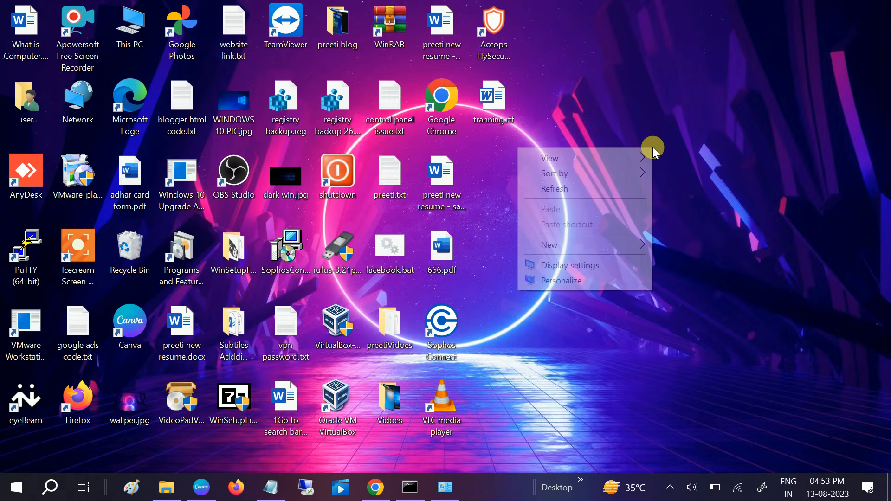
click(585, 188)
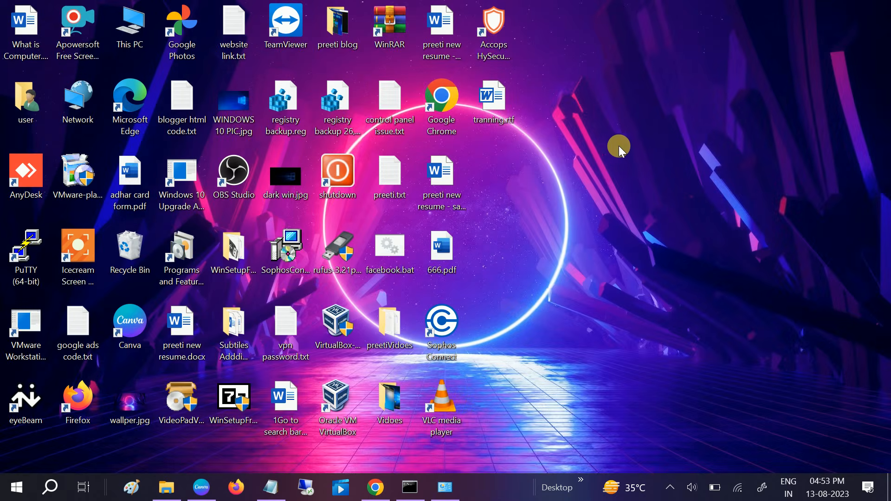